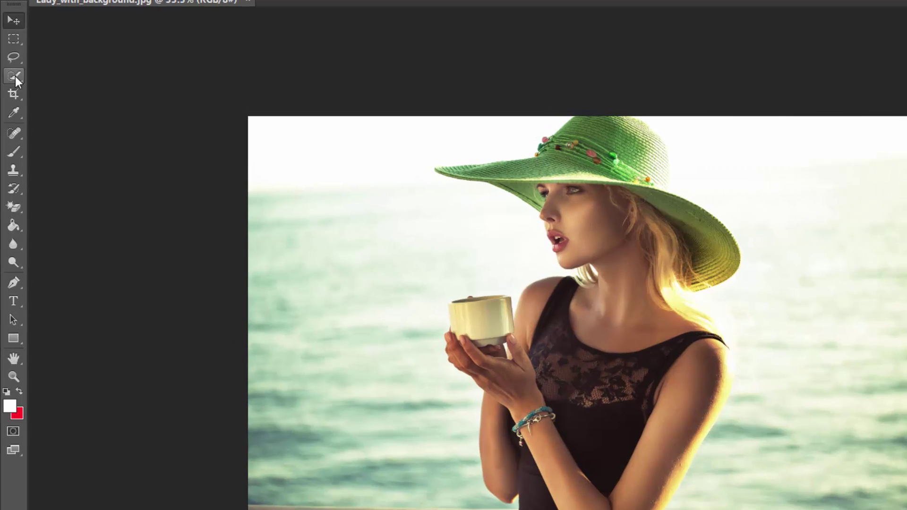
Switch to the Magic Wand Tool from the selection tools flyout.
left_click(14, 76)
right_click(14, 76)
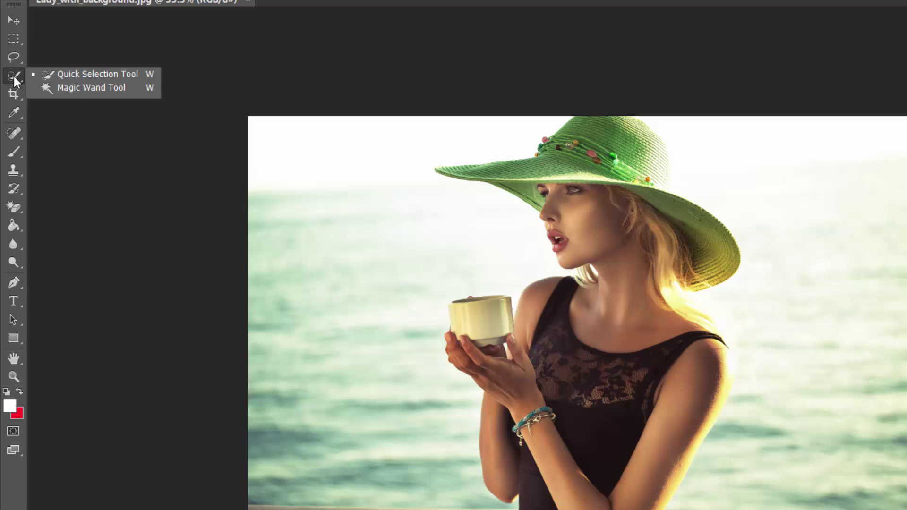
left_click(56, 87)
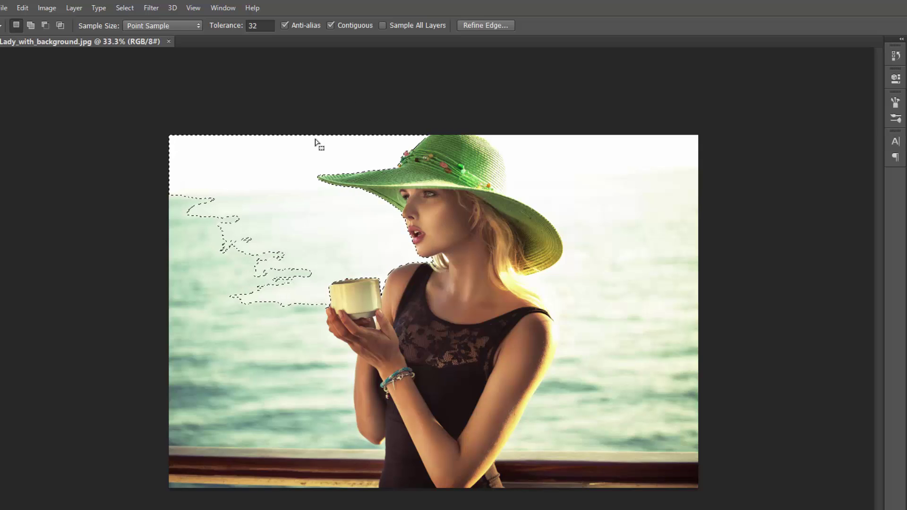
Add the sea, railing and nearby background to the selection, then subtract the arm-and-torso region.
left_click(272, 351, "shift")
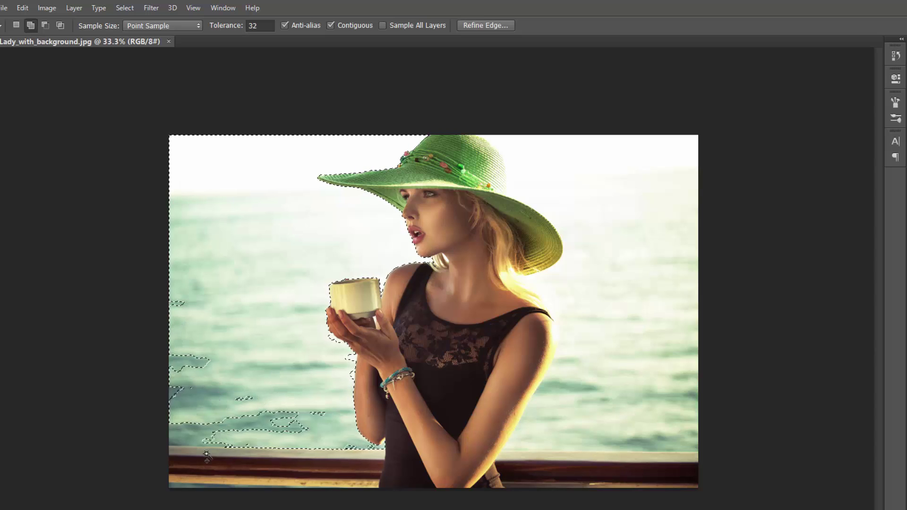
left_click(259, 460, "shift")
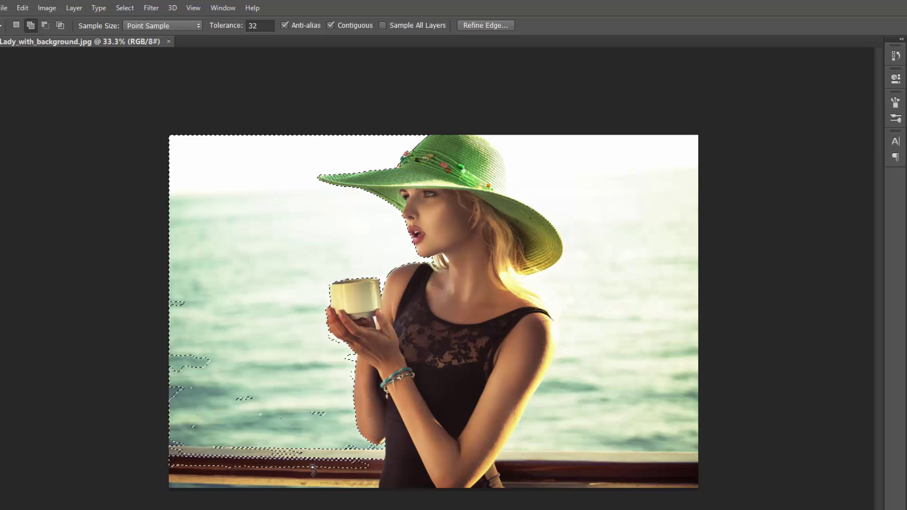
left_click(386, 394)
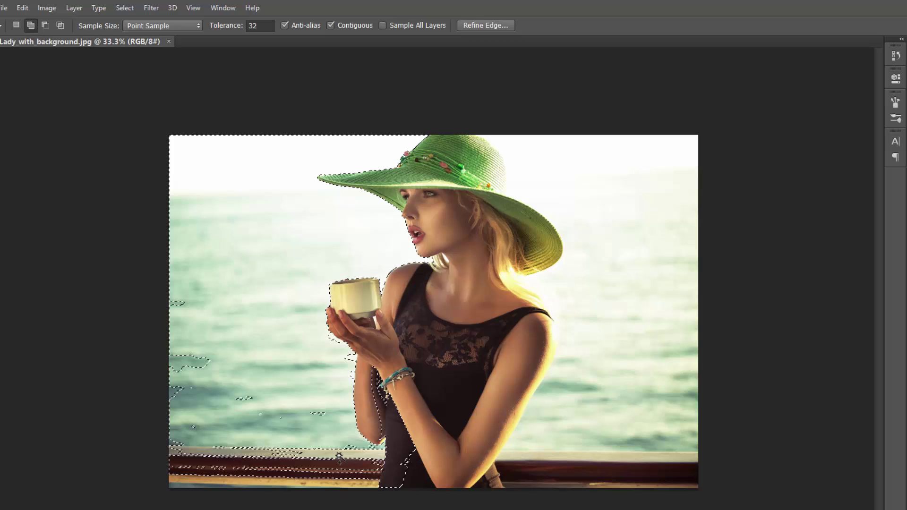
key("alt")
left_click(397, 440, "alt")
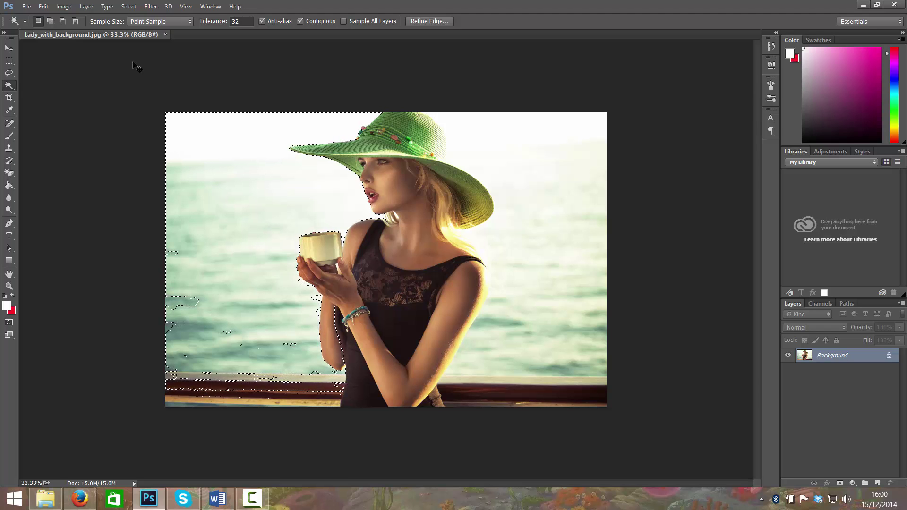
Deselect the patchy background selection and bring up the alternative selection tools for Quick Selection.
key("ctrl+d")
left_click(129, 7)
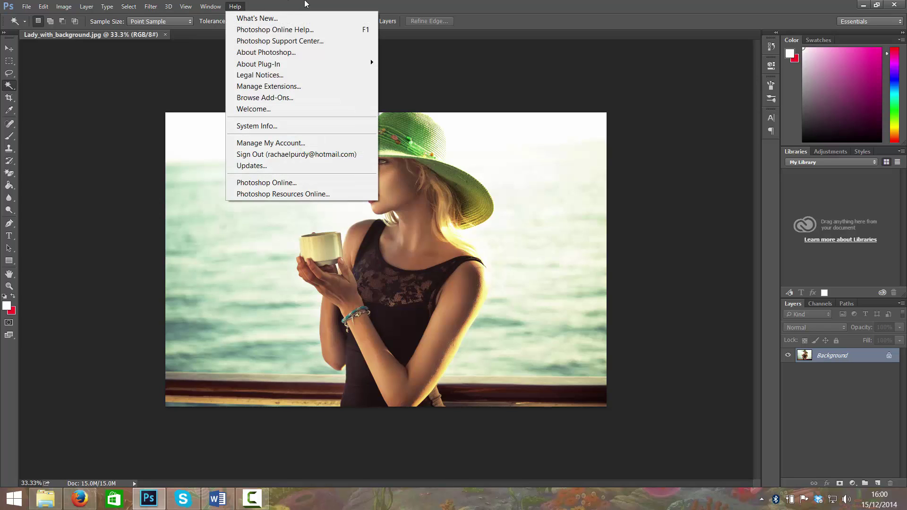
left_click(325, 5)
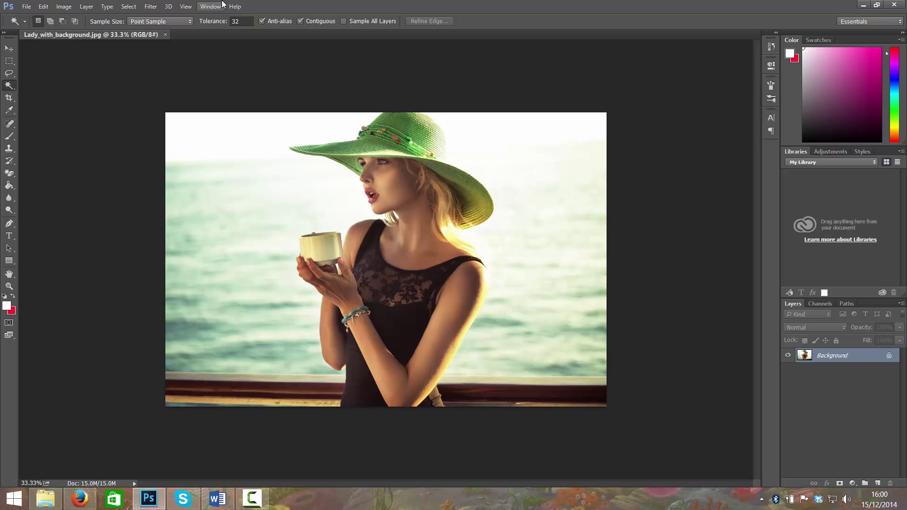
left_click(8, 85)
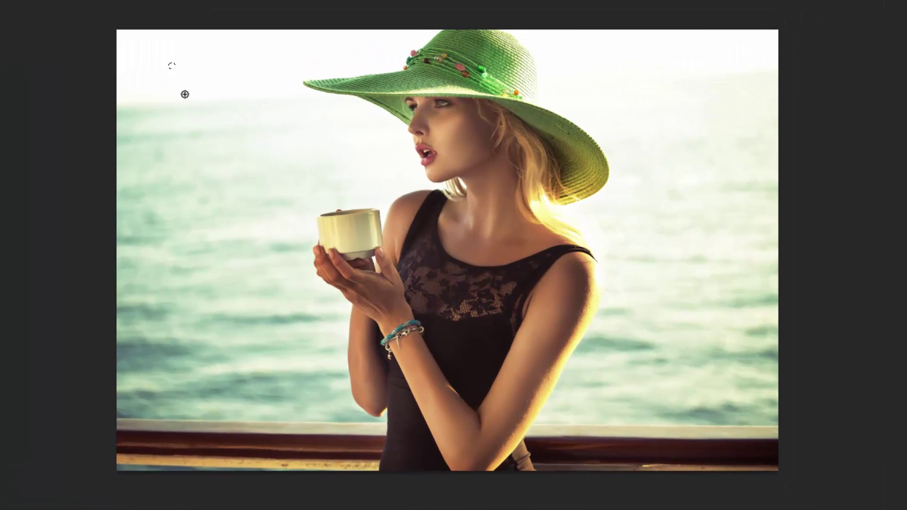
Paint with Quick Selection from beside the hat across the sky and sea.
left_click(381, 80)
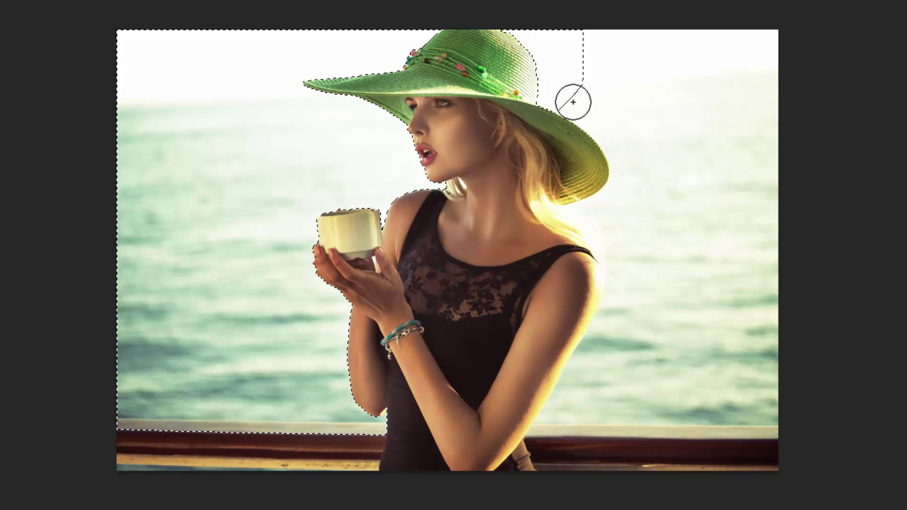
left_click_drag(592, 101, 628, 136)
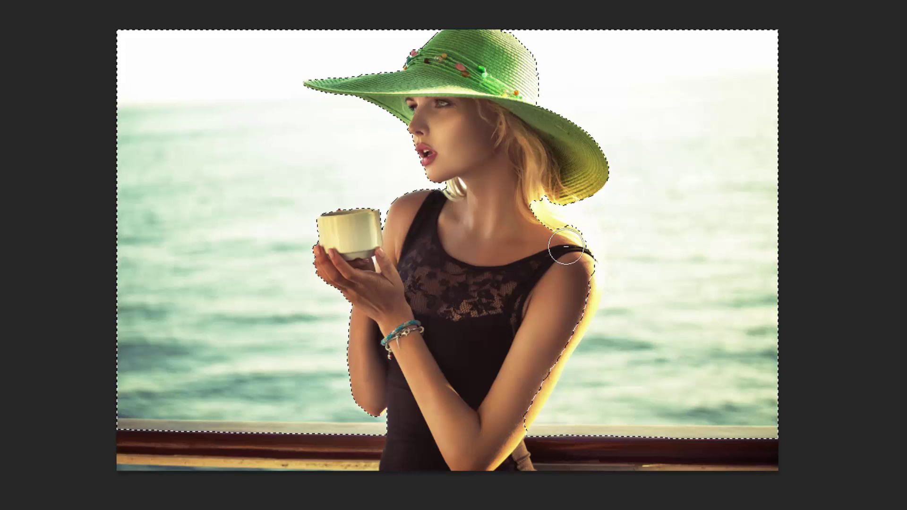
Trim the Quick Selection at the woman's shoulder.
left_click(552, 239, "alt")
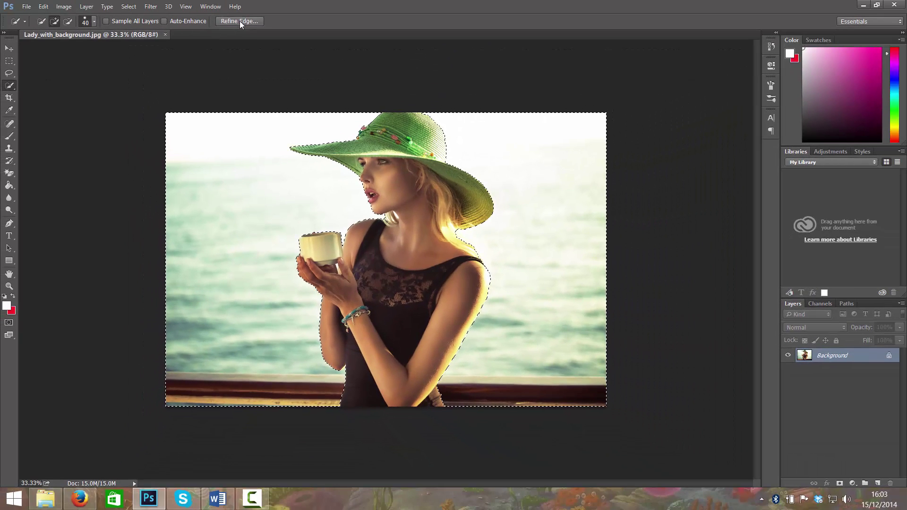
Open Refine Edge, move the dialog to the right, and keep the On White view.
left_click(239, 20)
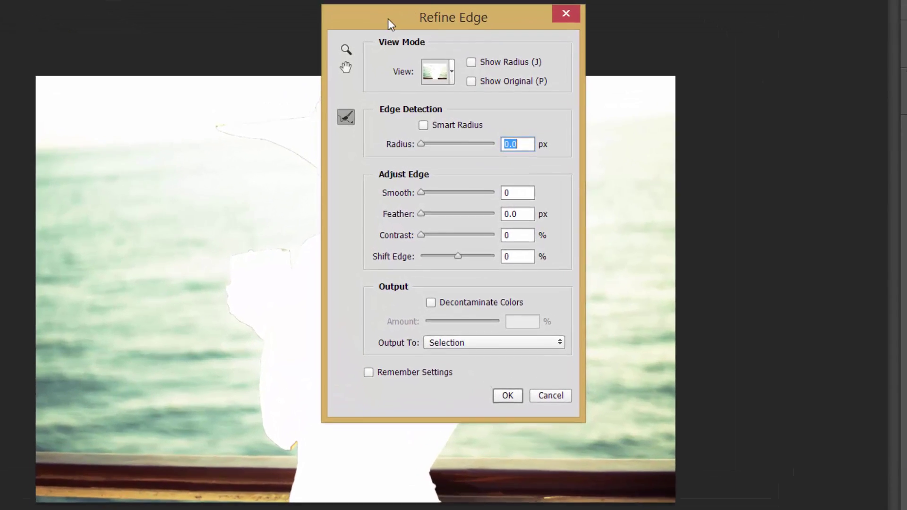
left_click_drag(408, 72, 586, 74)
left_click_drag(650, 14, 664, 13)
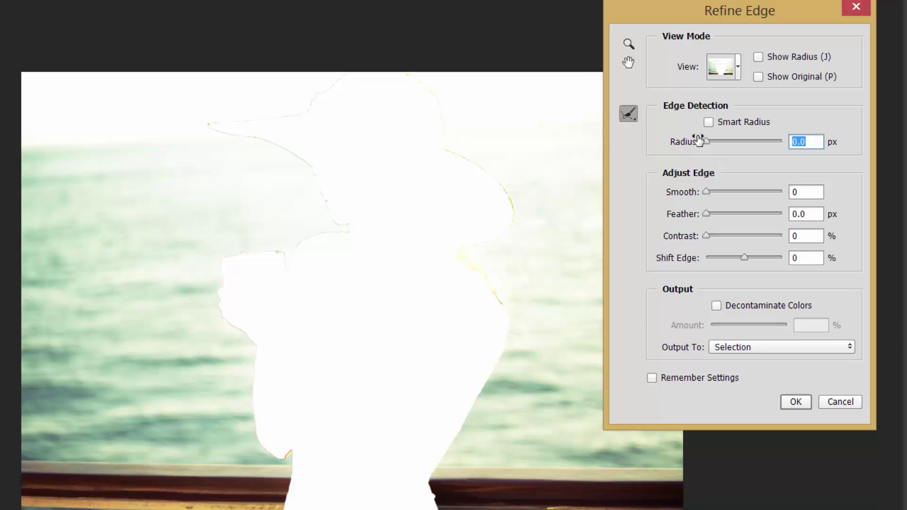
left_click(715, 75)
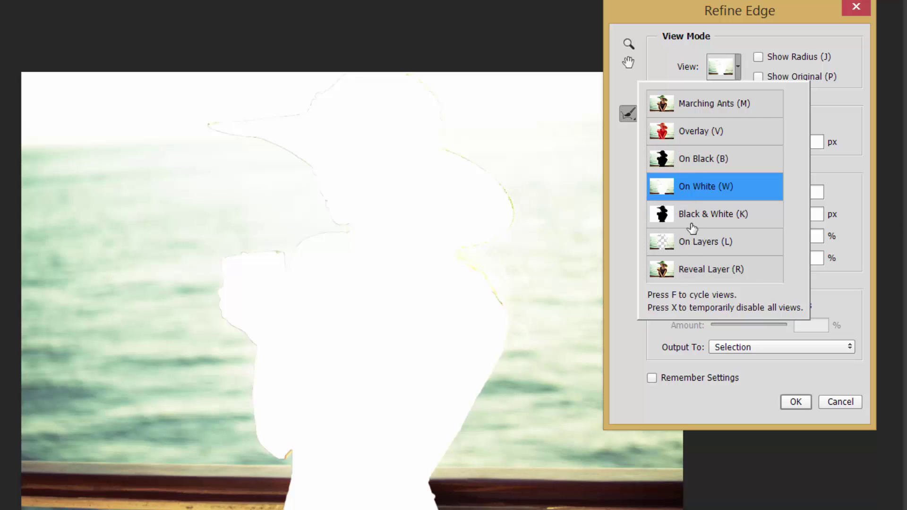
left_click(670, 70)
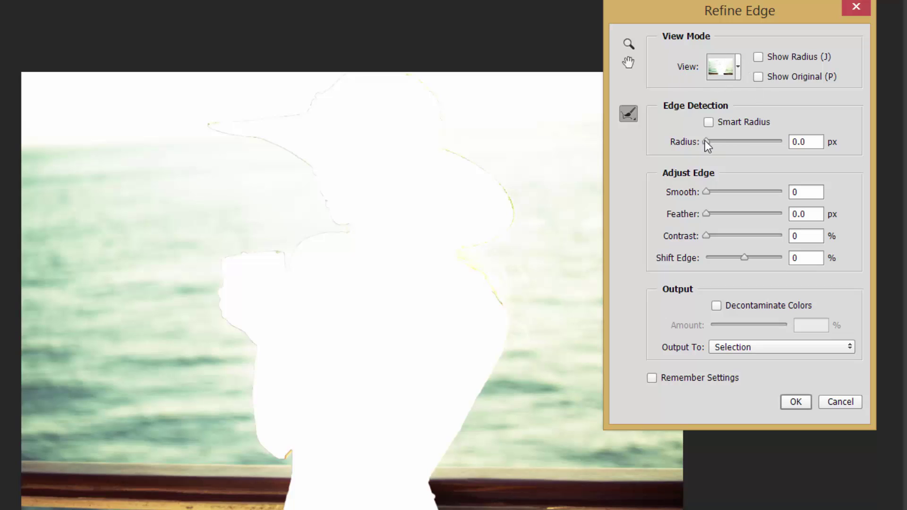
After trying Radius and Smooth values and resetting them, set Shift Edge to +66%.
mouse_move(705, 143)
left_mouse_down()
mouse_move(740, 143)
mouse_move(715, 142)
left_mouse_up()
left_click_drag(707, 191, 720, 214)
left_click(743, 257)
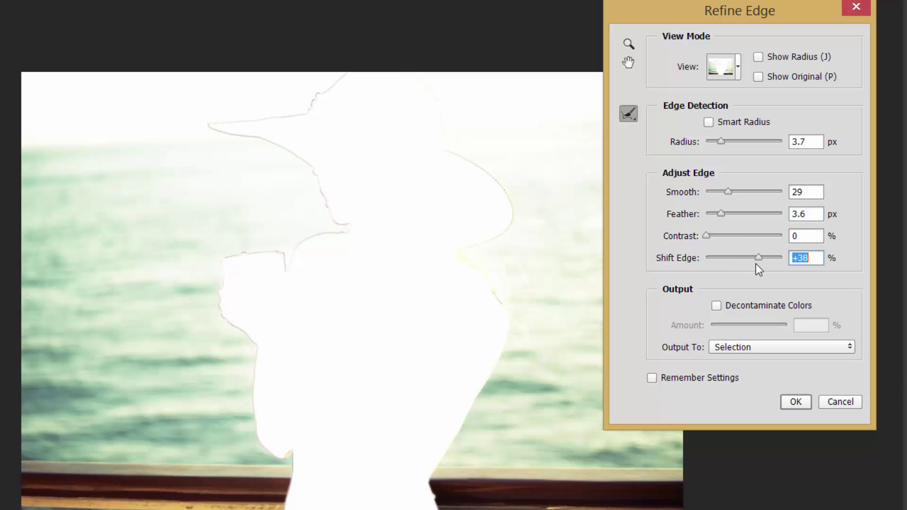
key("alt+Escape")
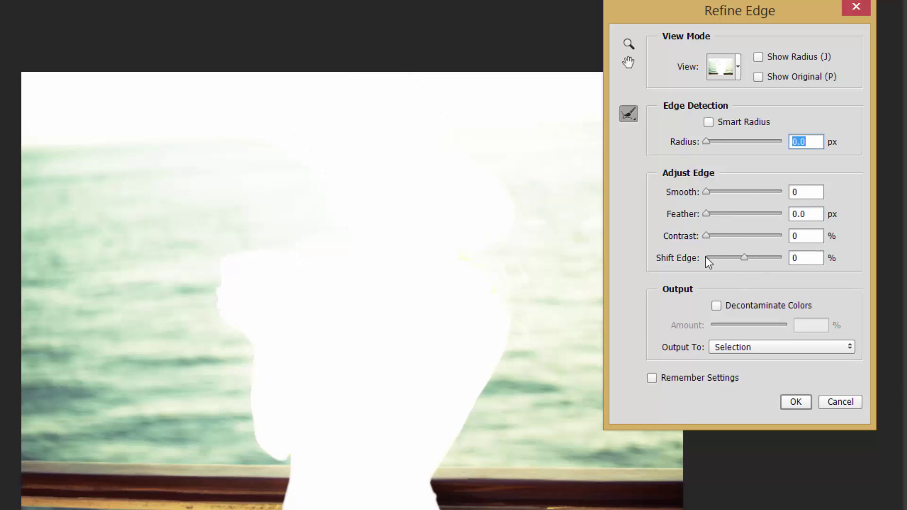
left_click_drag(743, 258, 783, 258)
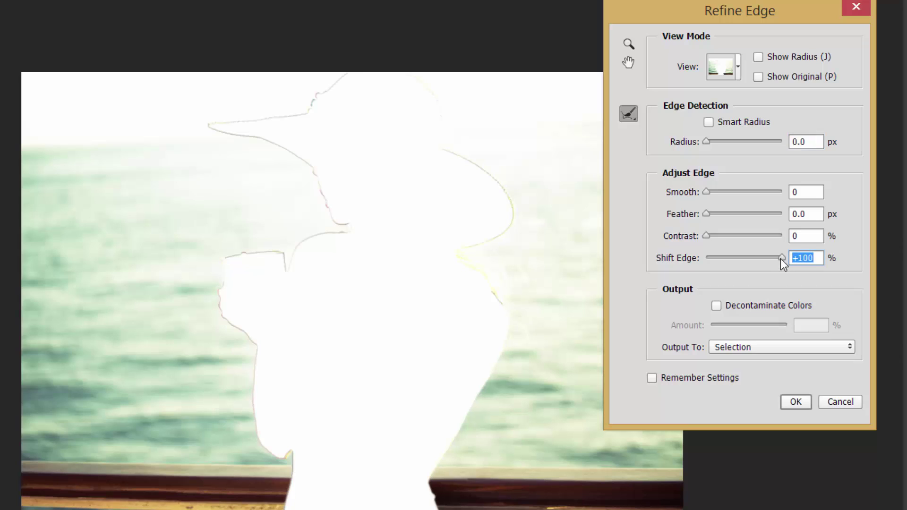
mouse_move(780, 258)
left_mouse_down()
mouse_move(767, 256)
mouse_move(774, 257)
left_mouse_up()
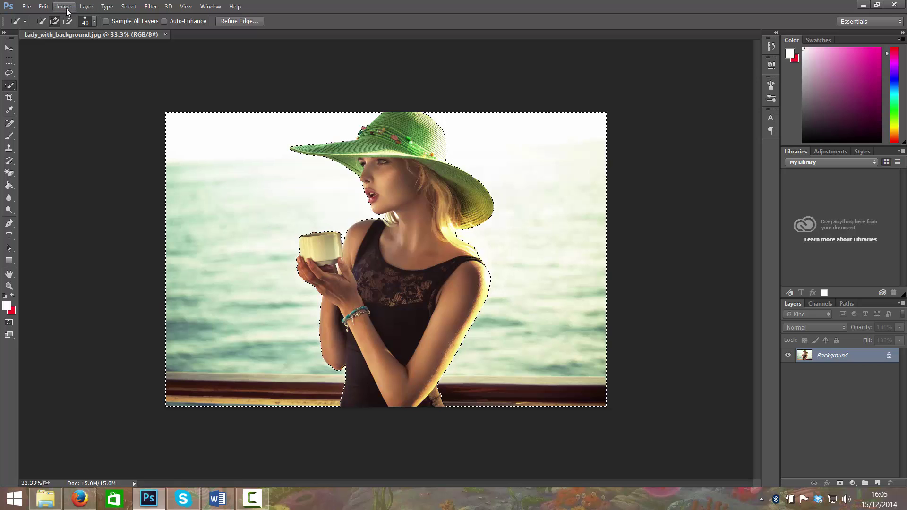
Open Edit > Fill for the selection and set Contents to Color.
left_click(68, 10)
mouse_move(45, 6)
left_click(69, 178)
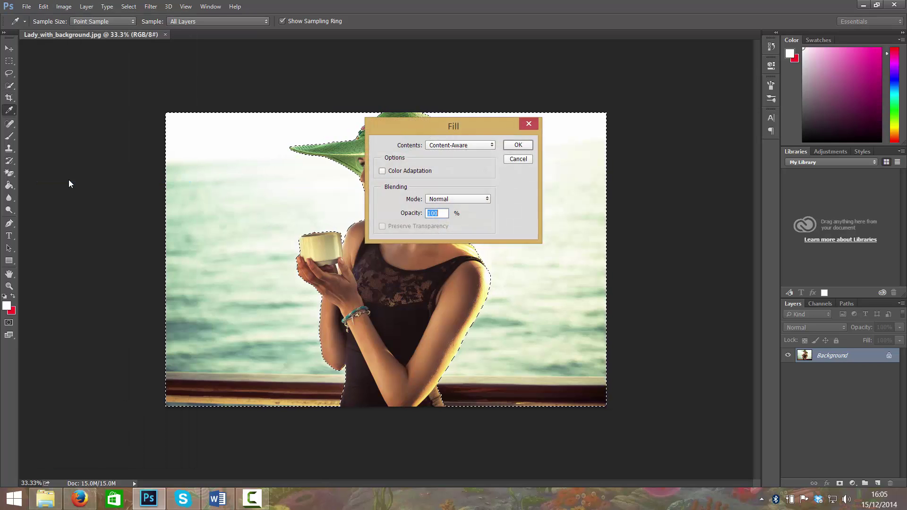
left_click_drag(403, 126, 90, 112)
left_click(138, 131)
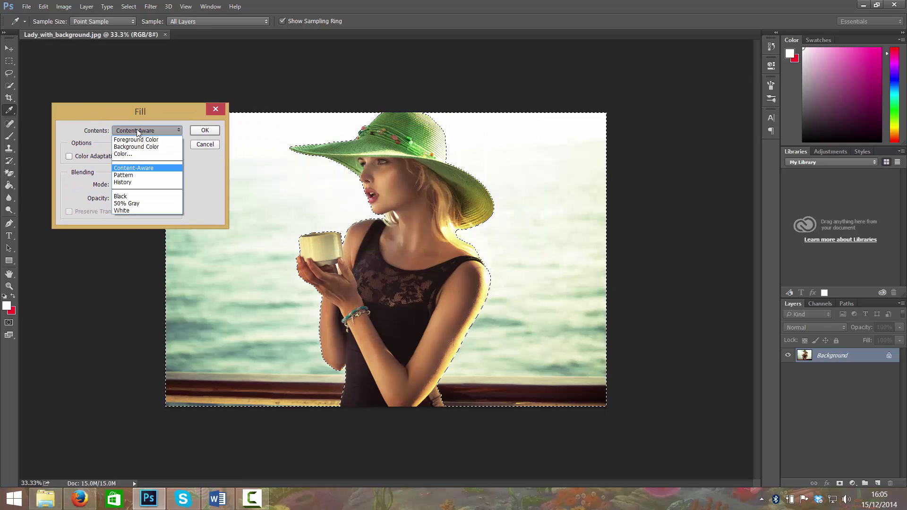
left_click(128, 155)
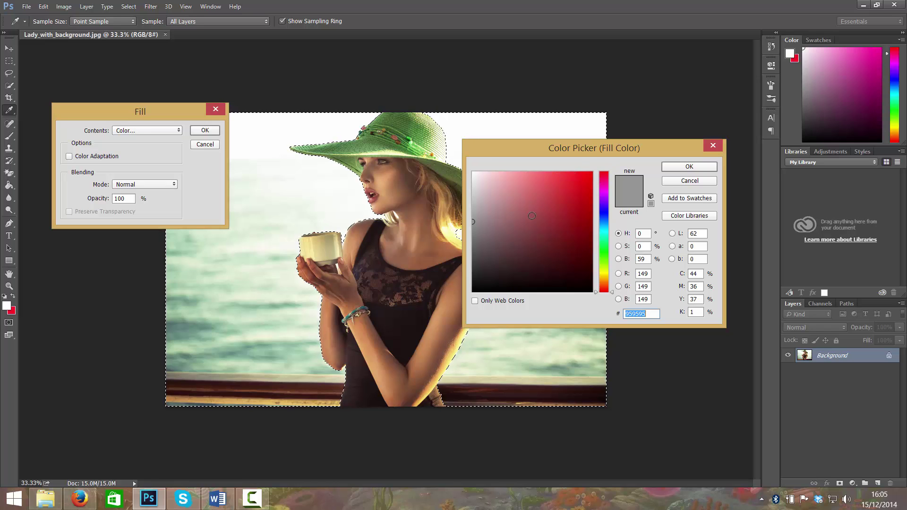
Pick the light cyan 6af2fb in the Color Picker.
left_click(604, 231)
left_click(539, 176)
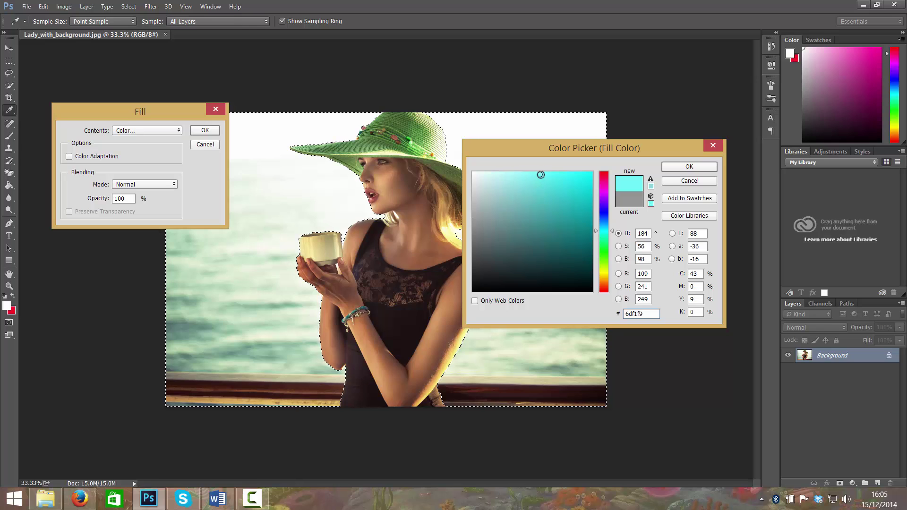
left_click(541, 174)
left_click(688, 166)
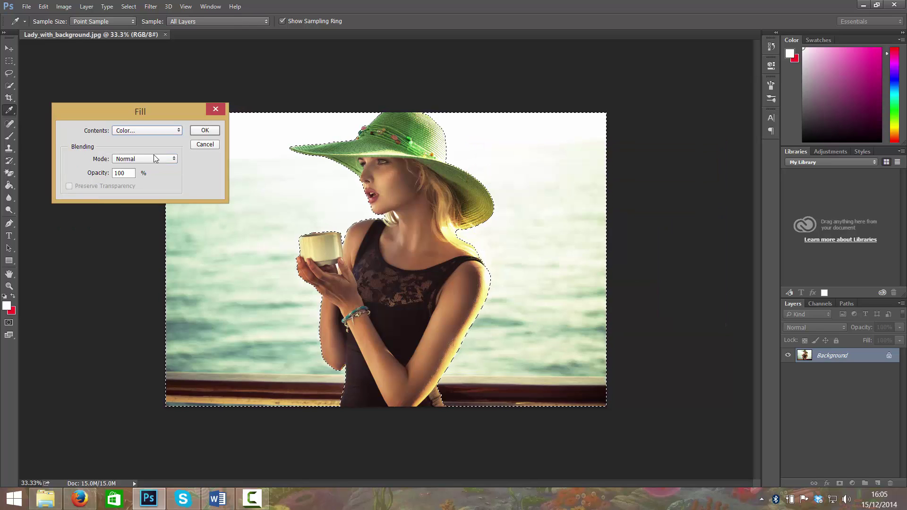
Apply the cyan fill to the background, then deselect with Ctrl+D.
left_click(205, 131)
key("w")
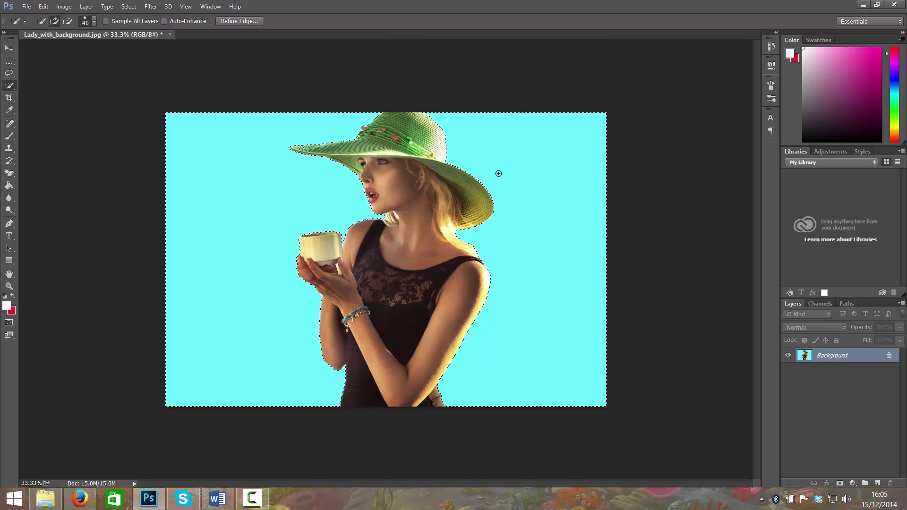
key("ctrl+d")
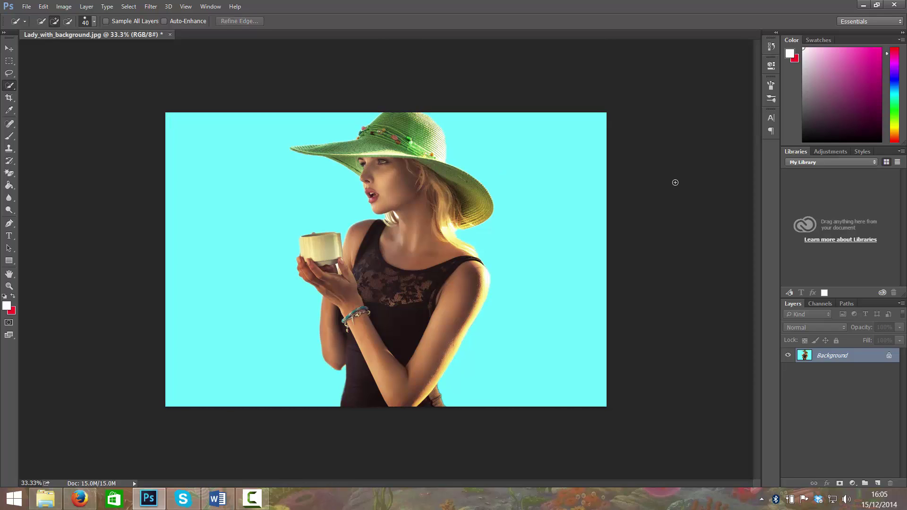